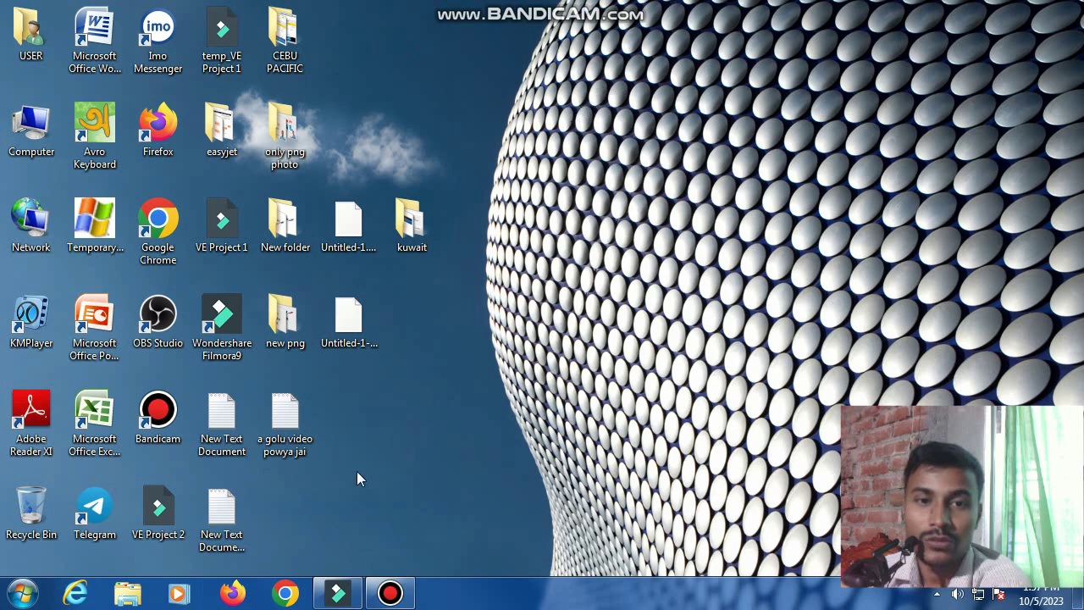
# Launch Chrome full-size and dismiss the restore-pages and update prompts
pyautogui.click(287, 593)
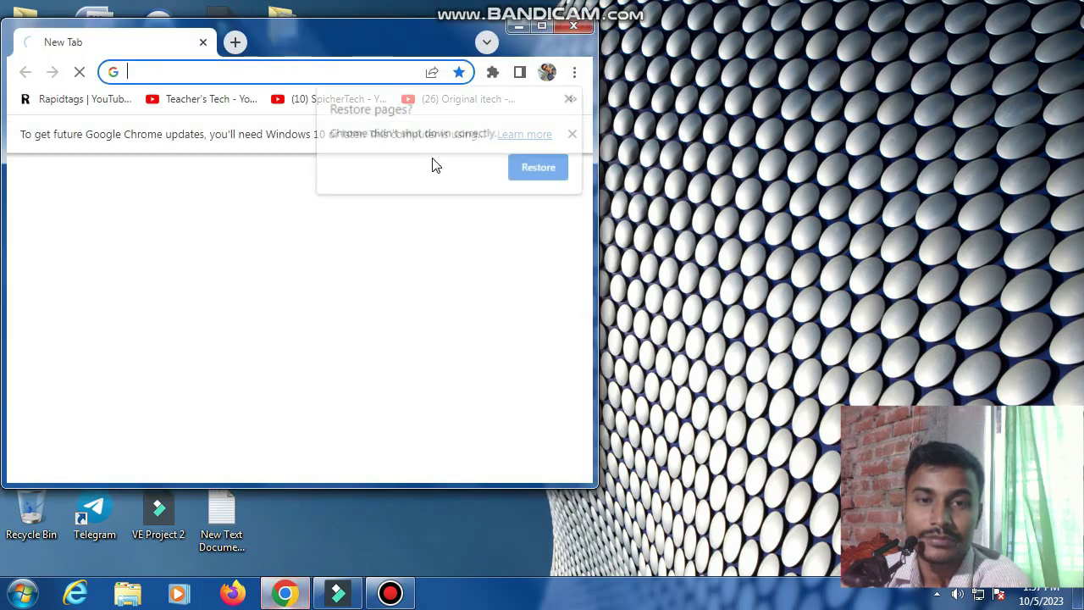
pyautogui.click(543, 25)
pyautogui.click(1069, 73)
pyautogui.click(1063, 106)
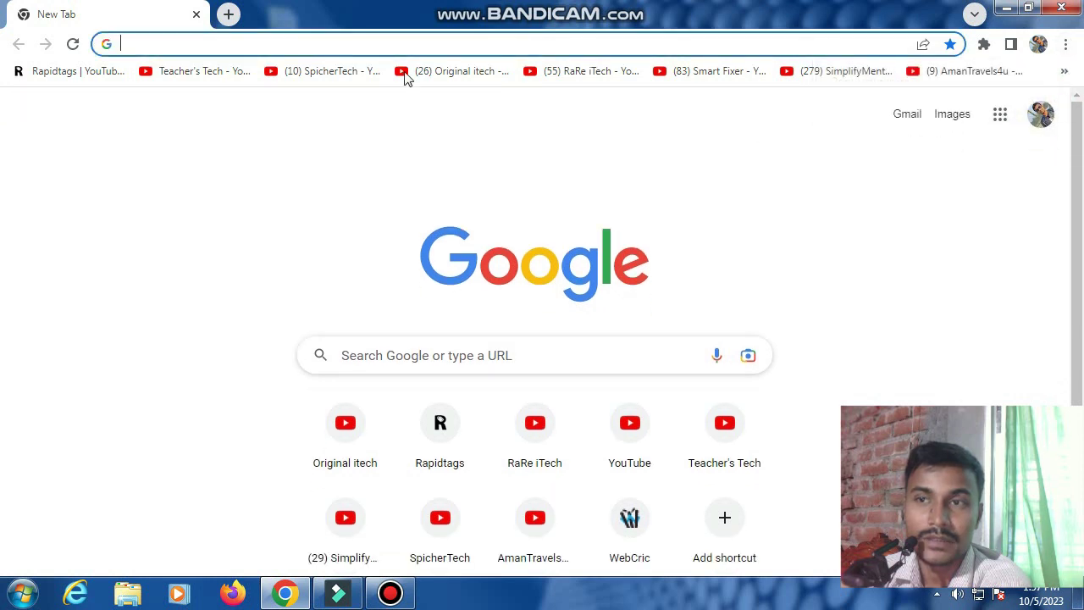
# Search Google for 'kuwait airways web check in' and open the Kuwait Airways online check-in result
pyautogui.click(348, 42)
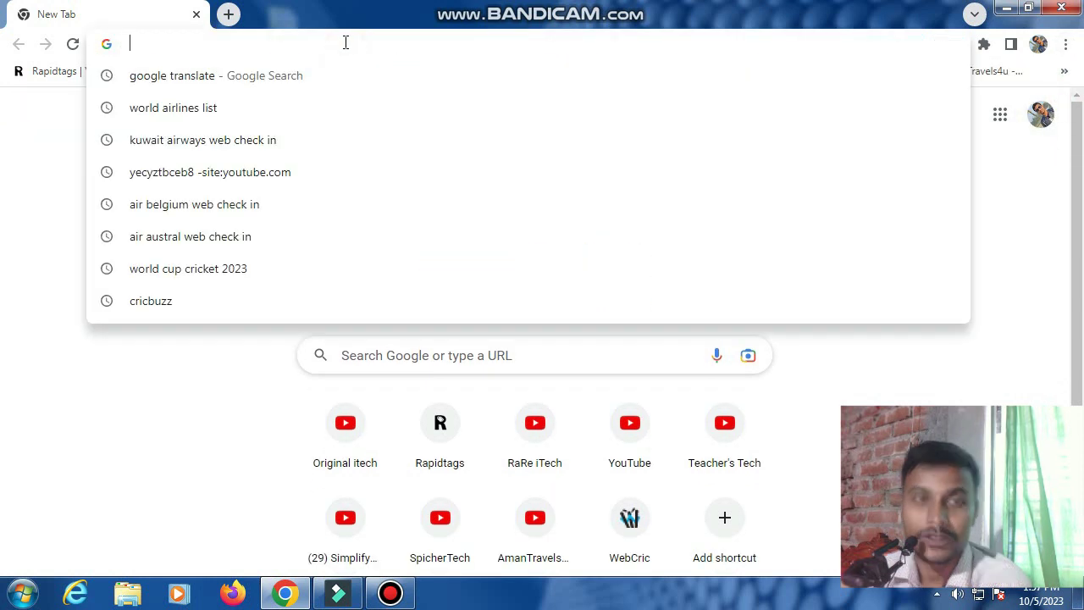
pyautogui.write('k')
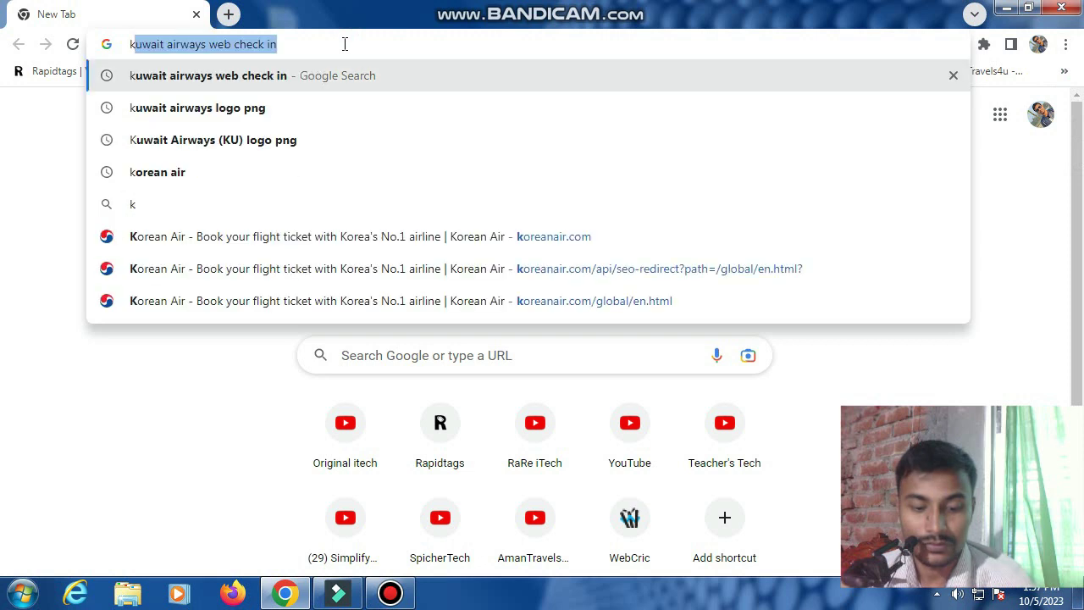
pyautogui.write('u')
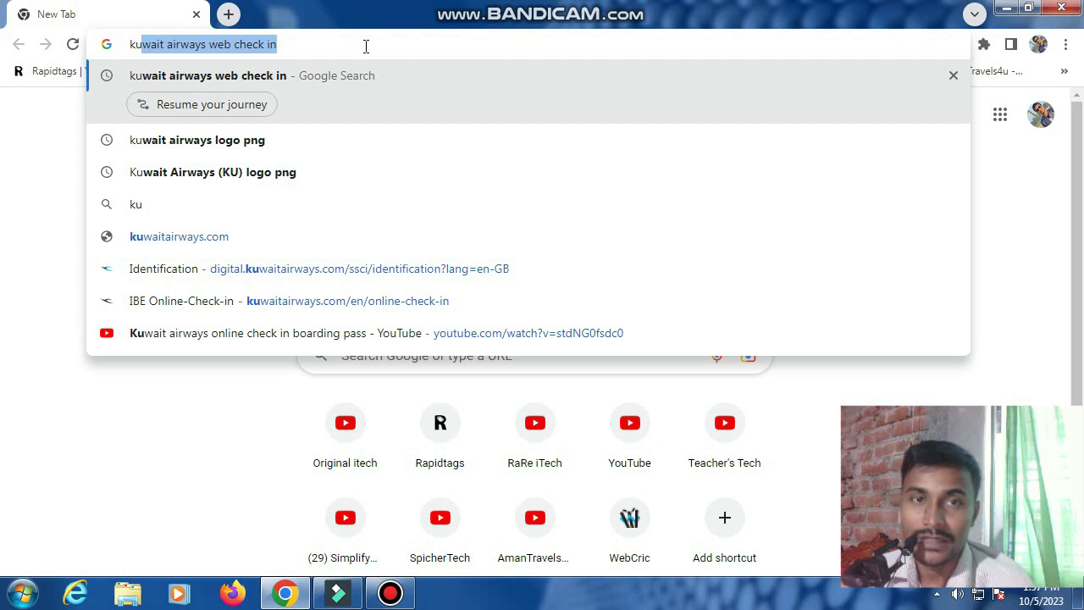
pyautogui.press('Return')
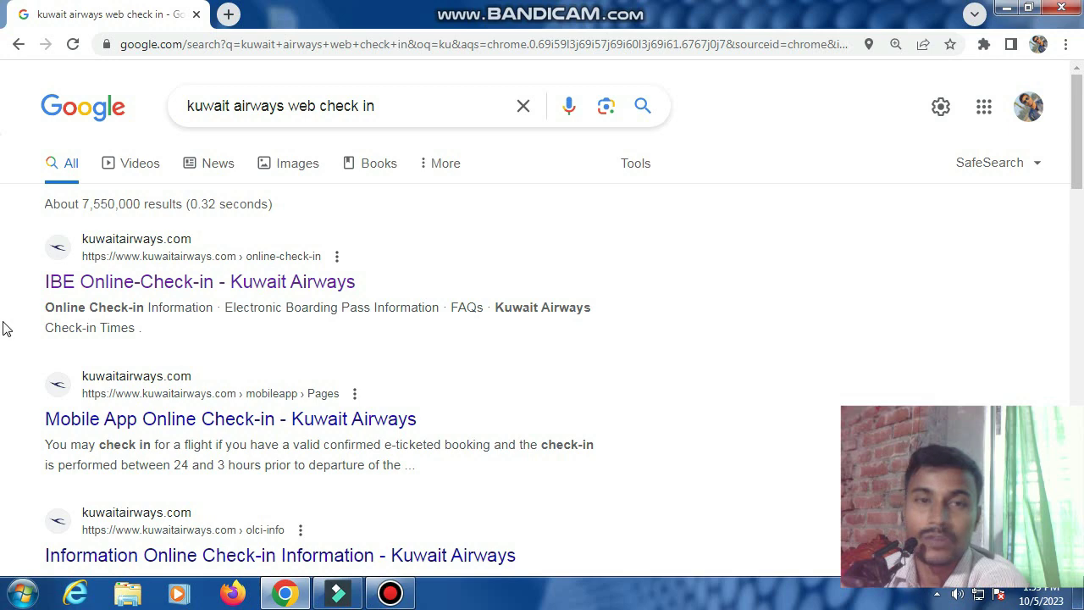
pyautogui.scroll(-2, 39, 334)
pyautogui.scroll(-1, 38, 334)
pyautogui.scroll(3, 39, 334)
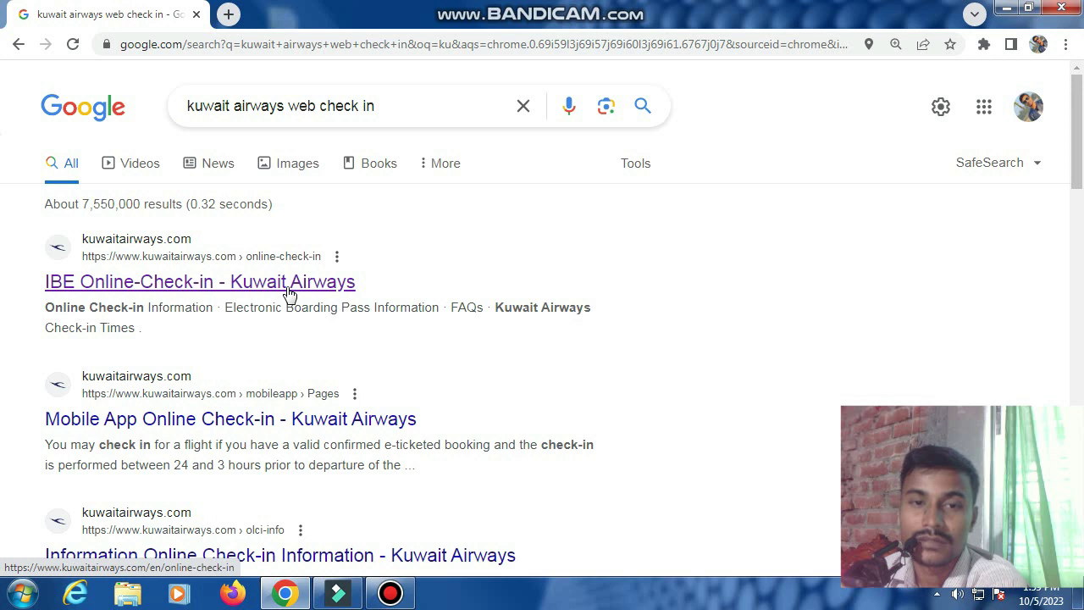
pyautogui.click(288, 283)
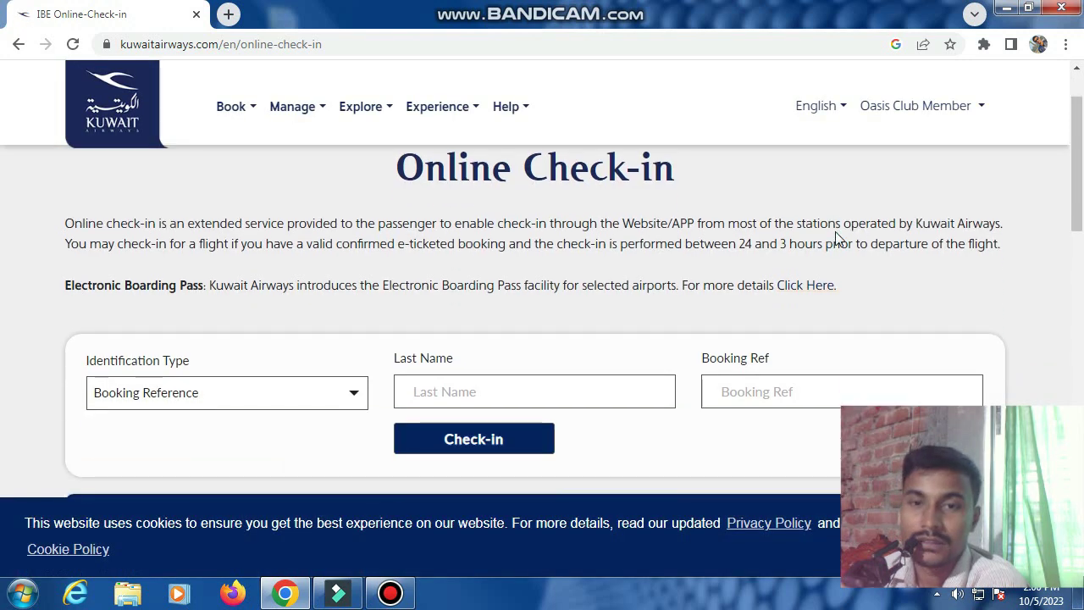
# Scroll through the Online Check-in page and return to the Identification Type lookup form
pyautogui.scroll(-4, 836, 236)
pyautogui.scroll(-2, 799, 261)
pyautogui.scroll(6, 359, 366)
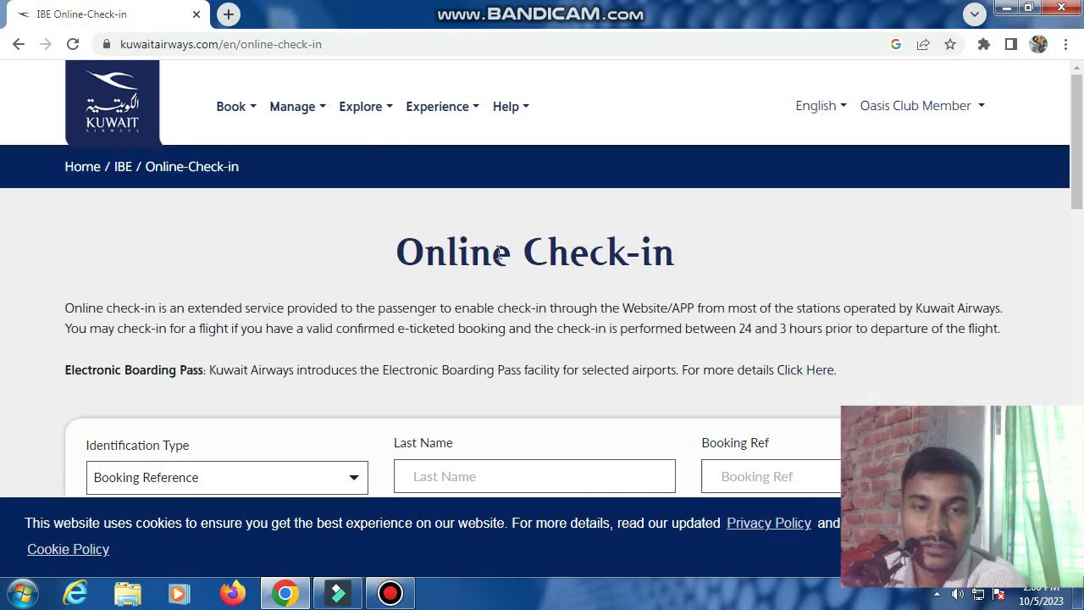
pyautogui.moveTo(407, 261); pyautogui.dragTo(688, 263)
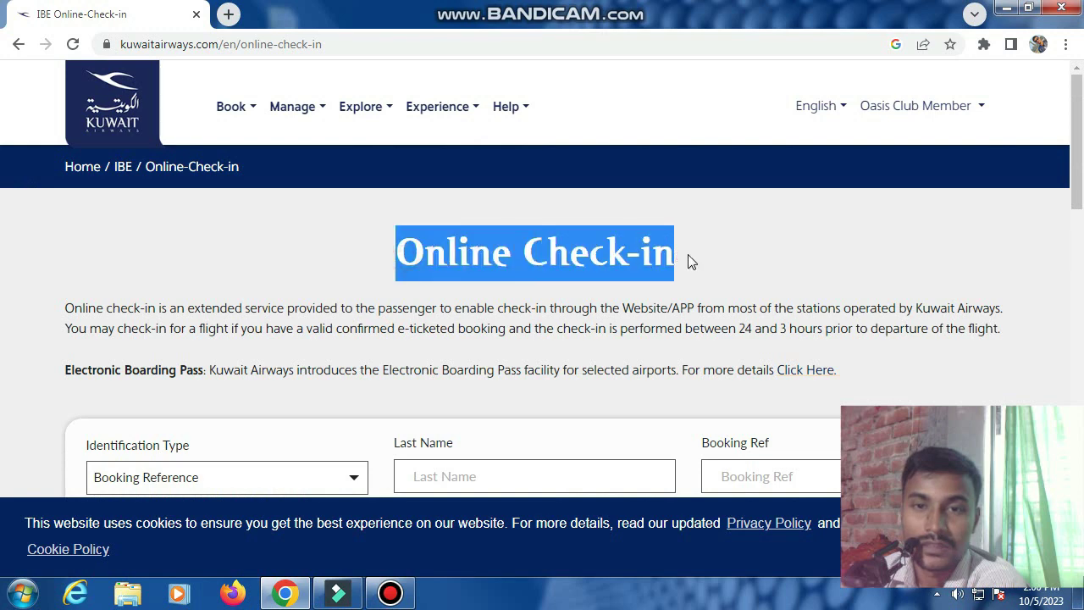
pyautogui.scroll(-2, 659, 326)
pyautogui.scroll(1, 660, 324)
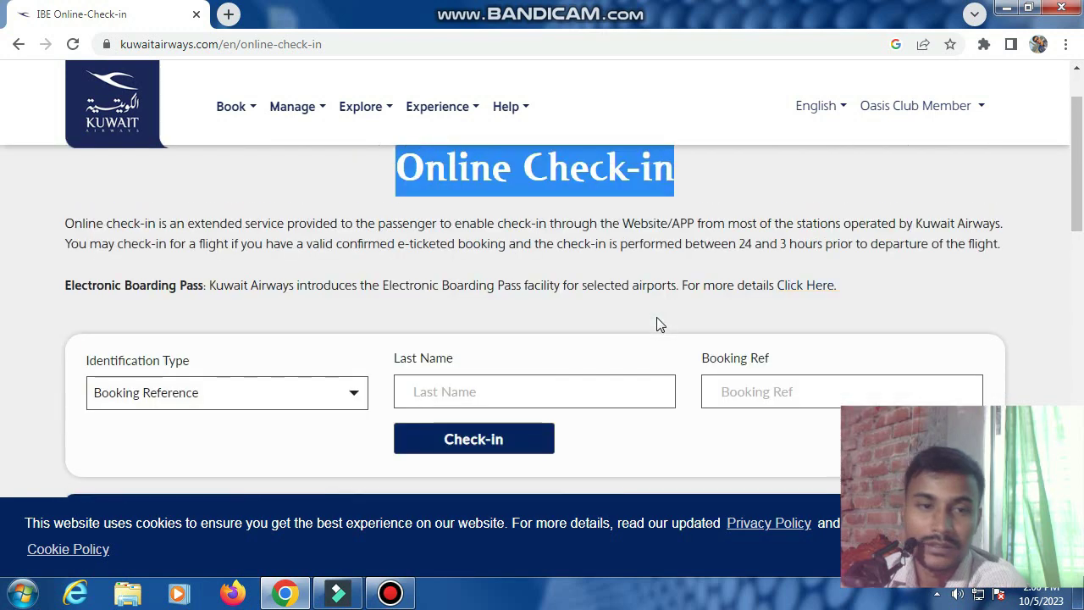
pyautogui.scroll(1, 285, 292)
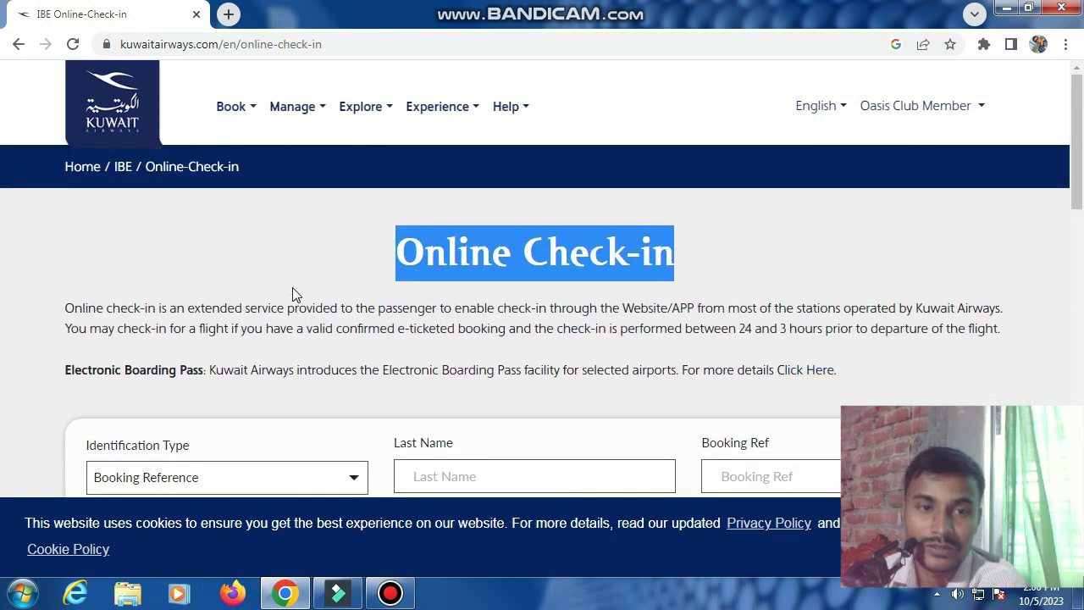
pyautogui.scroll(-2, 293, 289)
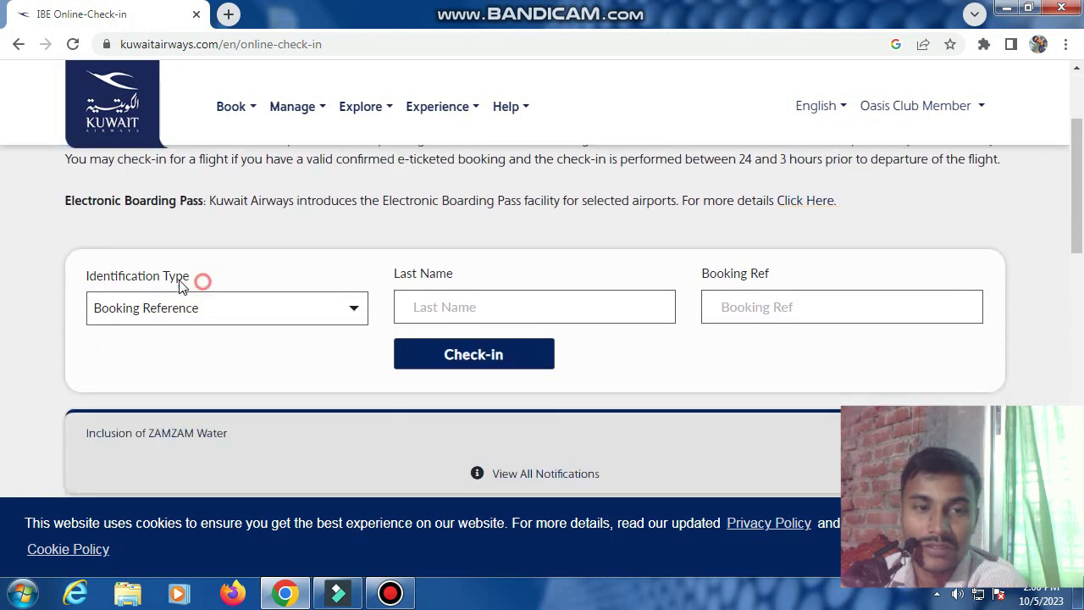
pyautogui.moveTo(203, 288); pyautogui.dragTo(75, 267)
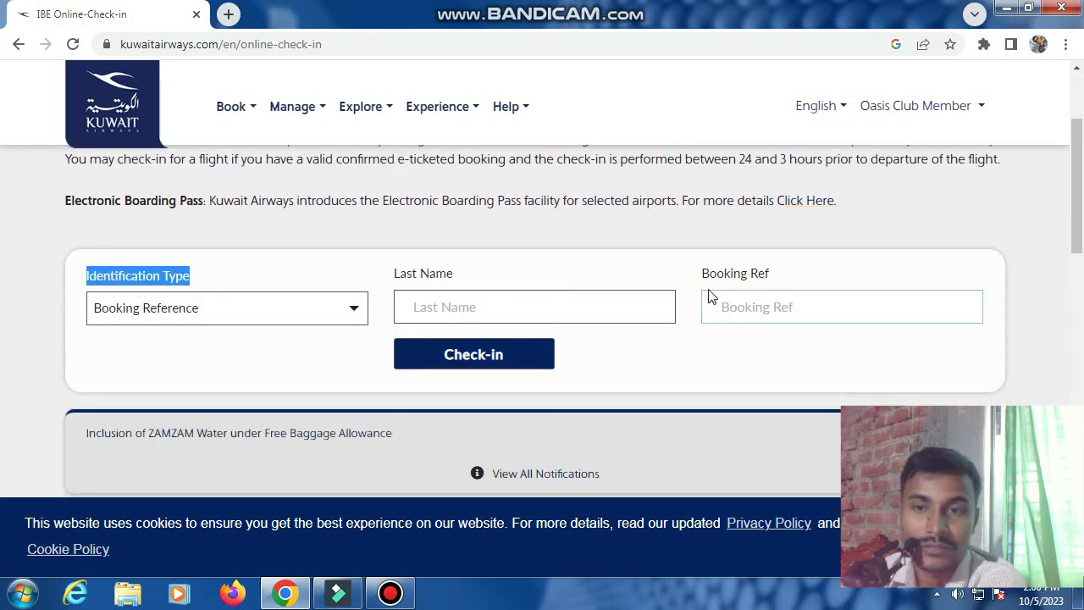
# Keep Booking Reference as identification type, enter the booking reference and passenger's last name, and submit
pyautogui.click(243, 317)
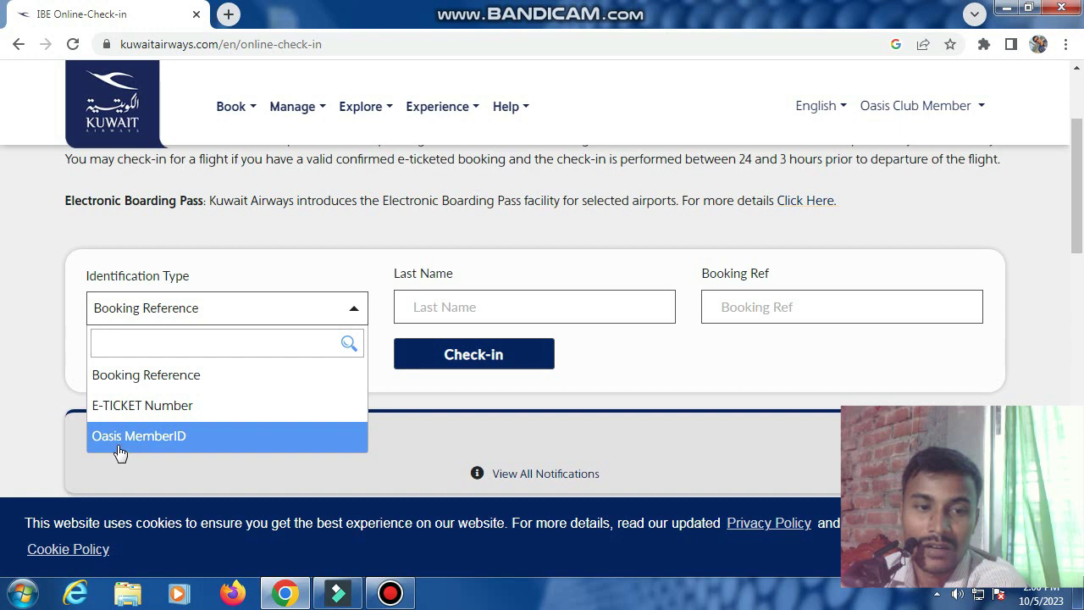
pyautogui.click(75, 353)
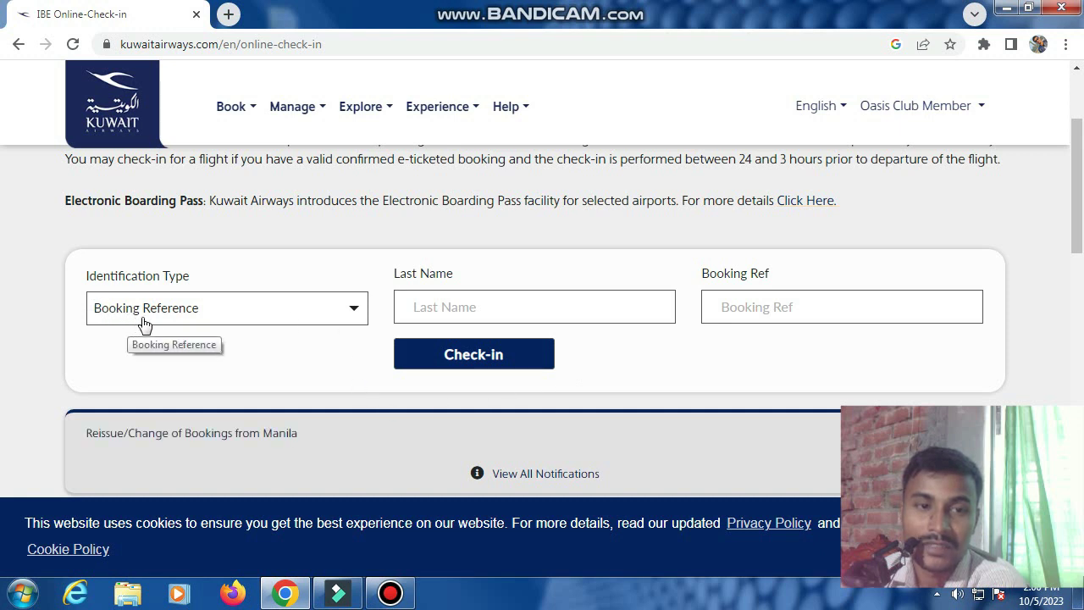
pyautogui.click(565, 326)
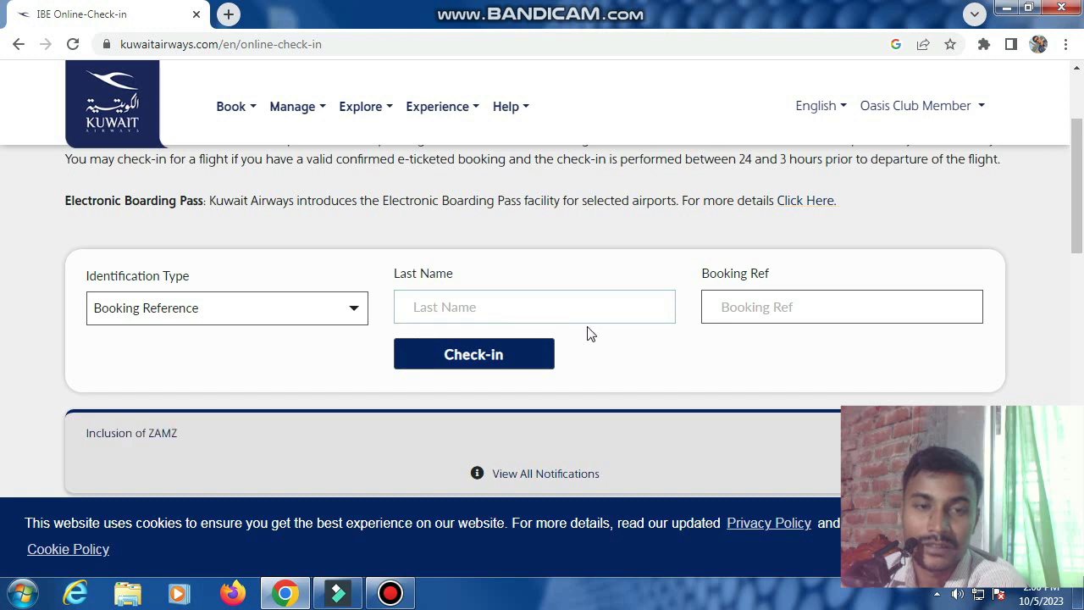
pyautogui.click(785, 312)
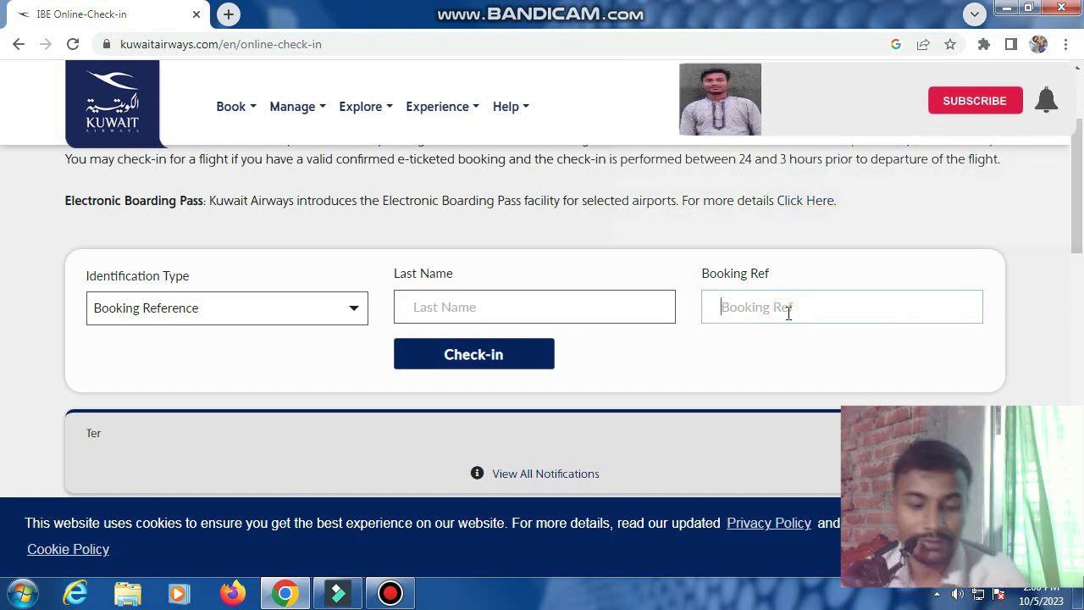
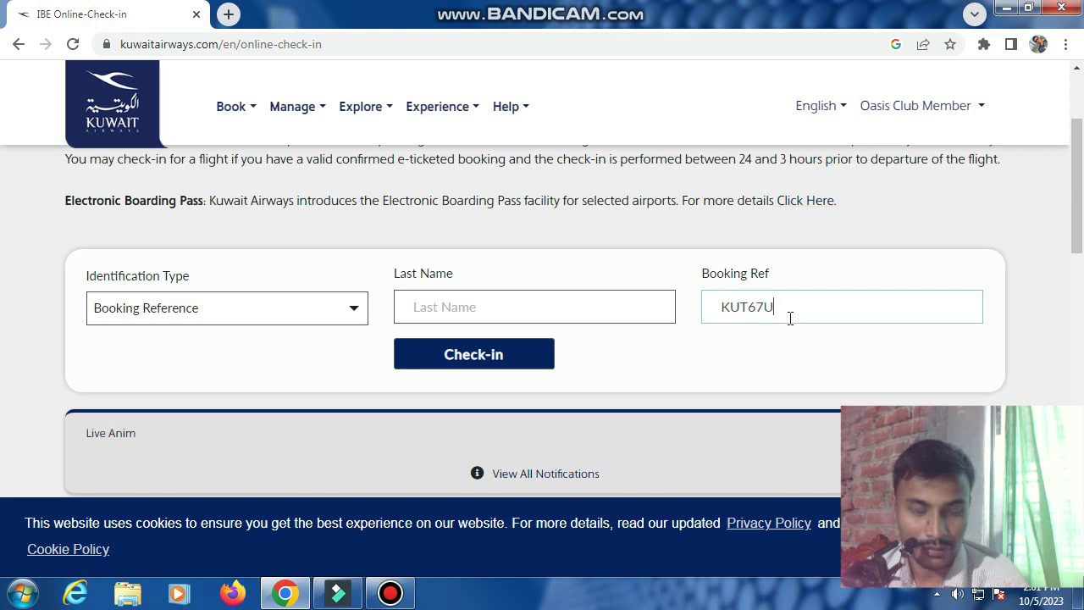
pyautogui.click(551, 310)
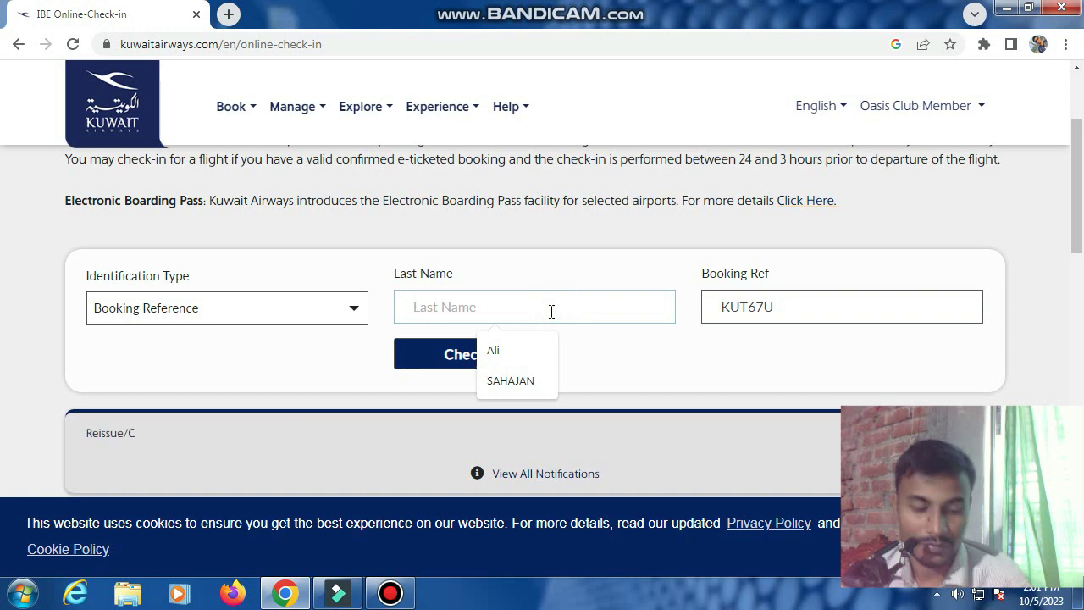
pyautogui.write('RABBY')
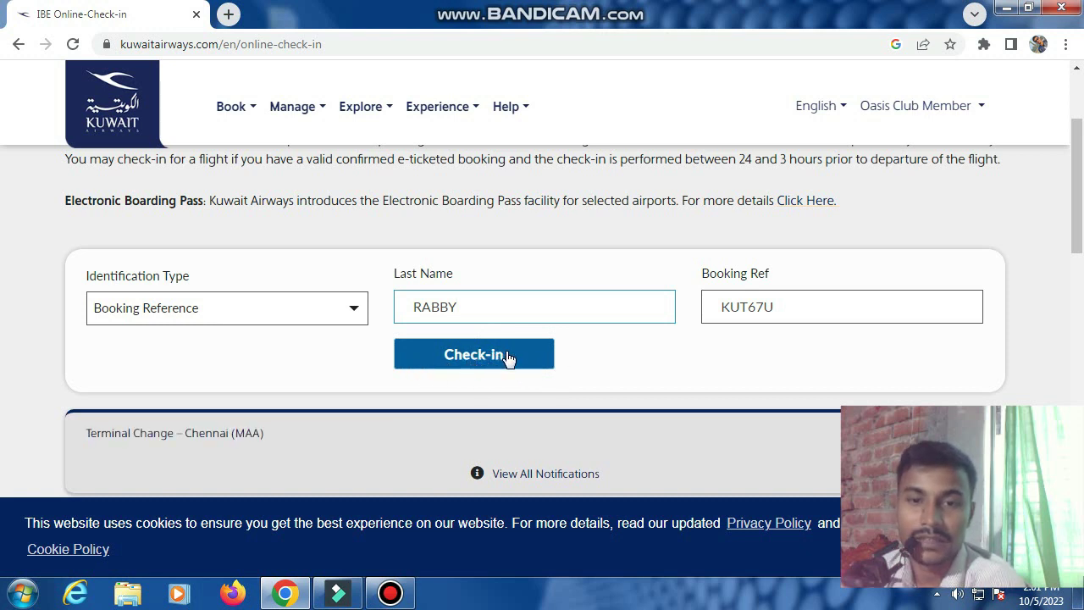
pyautogui.click(508, 357)
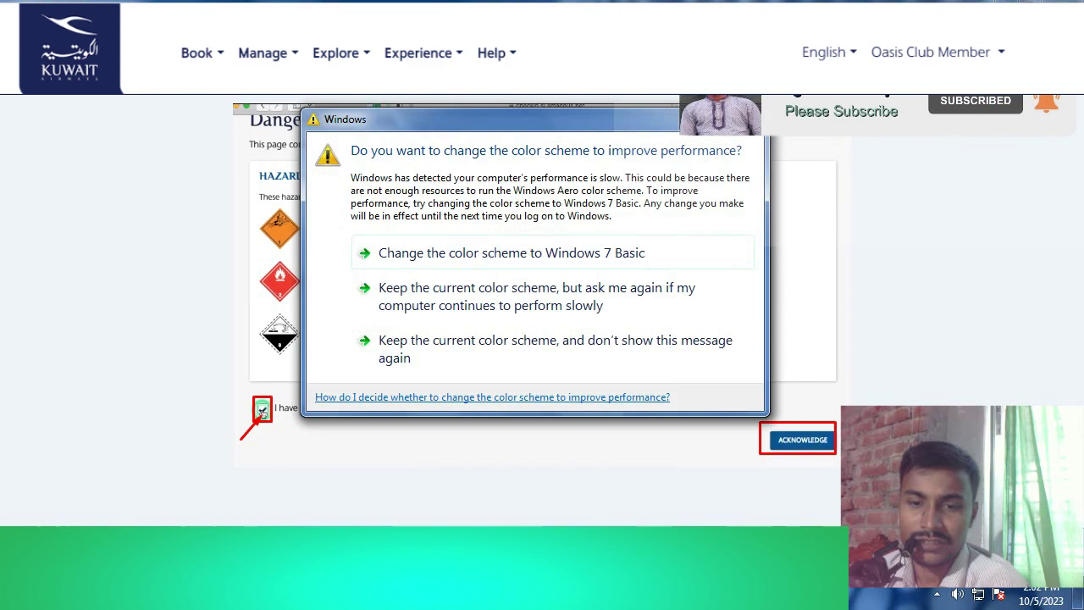
# Acknowledge the Dangerous Goods notice to continue to the flight review
pyautogui.click(685, 343)
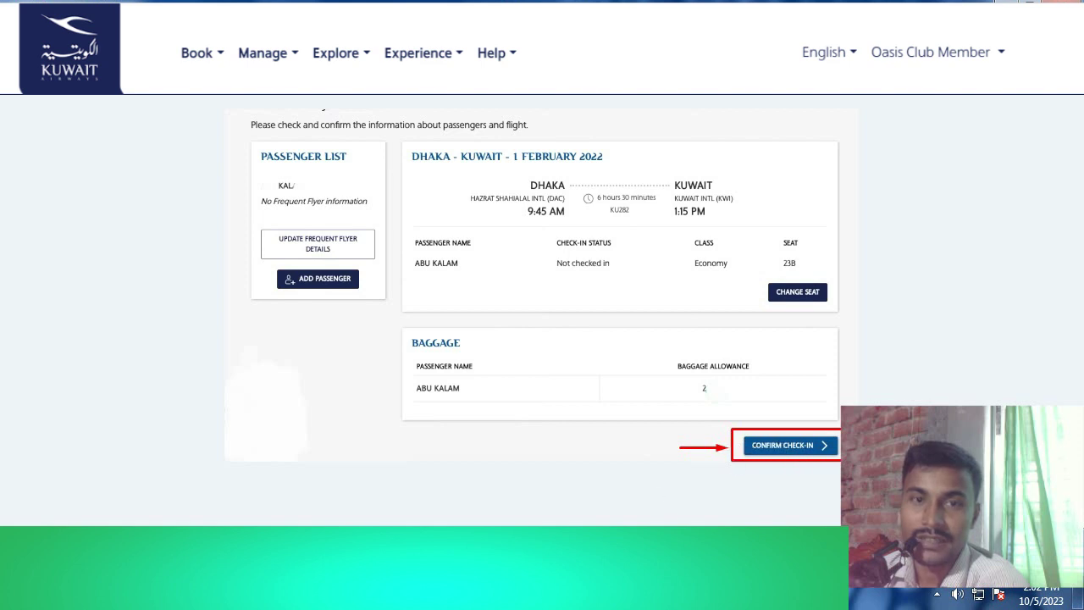
# Confirm check-in for the Dhaka–Kuwait flight of 1 February 2022, seat 23B
pyautogui.click(783, 445)
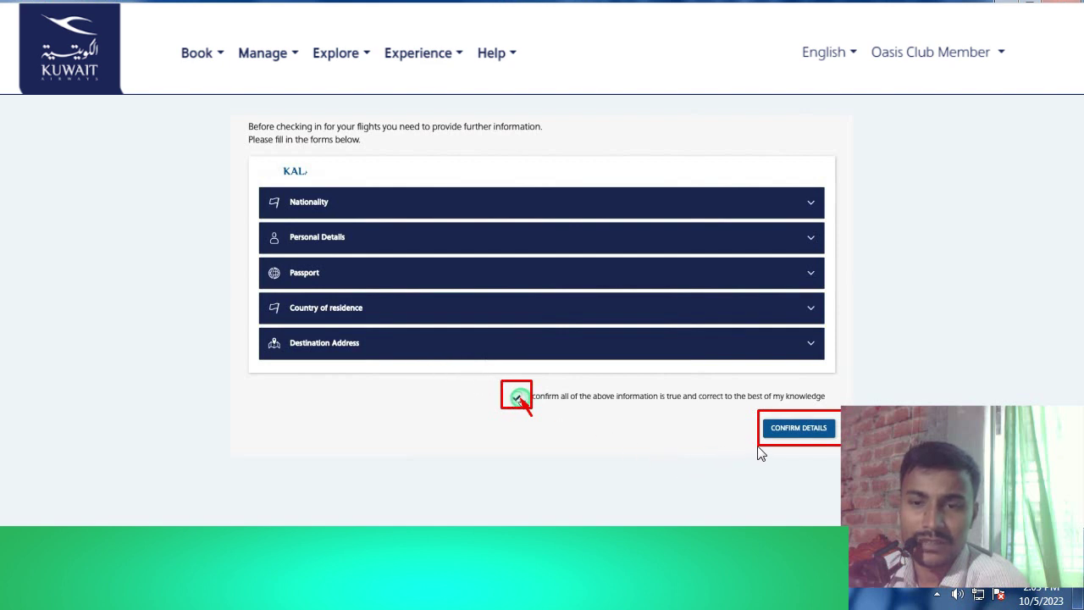
# Confirm the passenger details so the passenger is listed as checked in
pyautogui.click(796, 430)
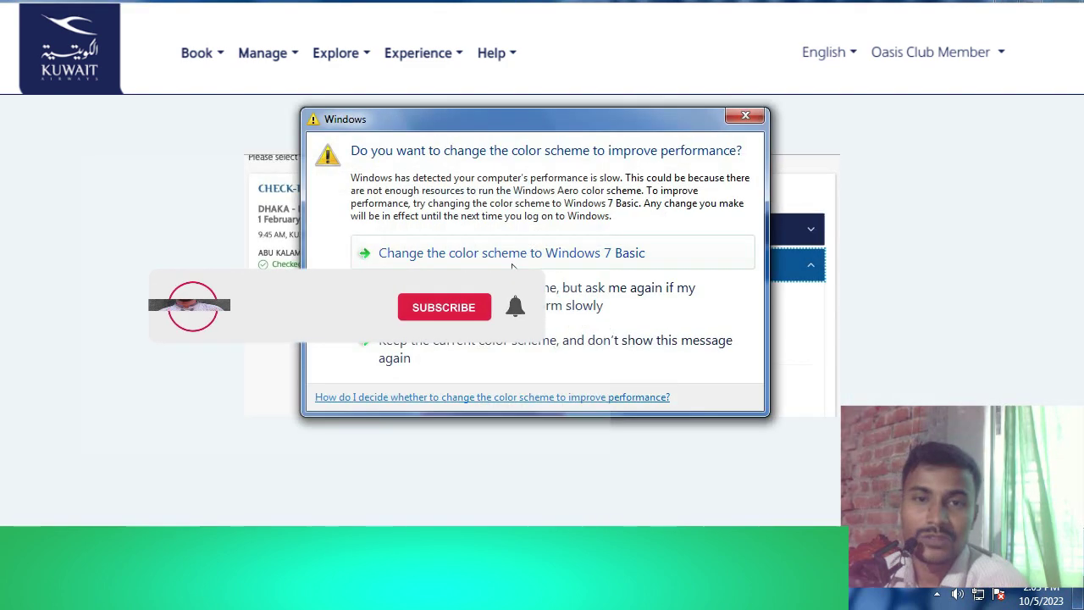
# Dismiss the Windows colour-scheme prompt and request boarding passes for flight KU282 DAC–KWI
pyautogui.click(510, 253)
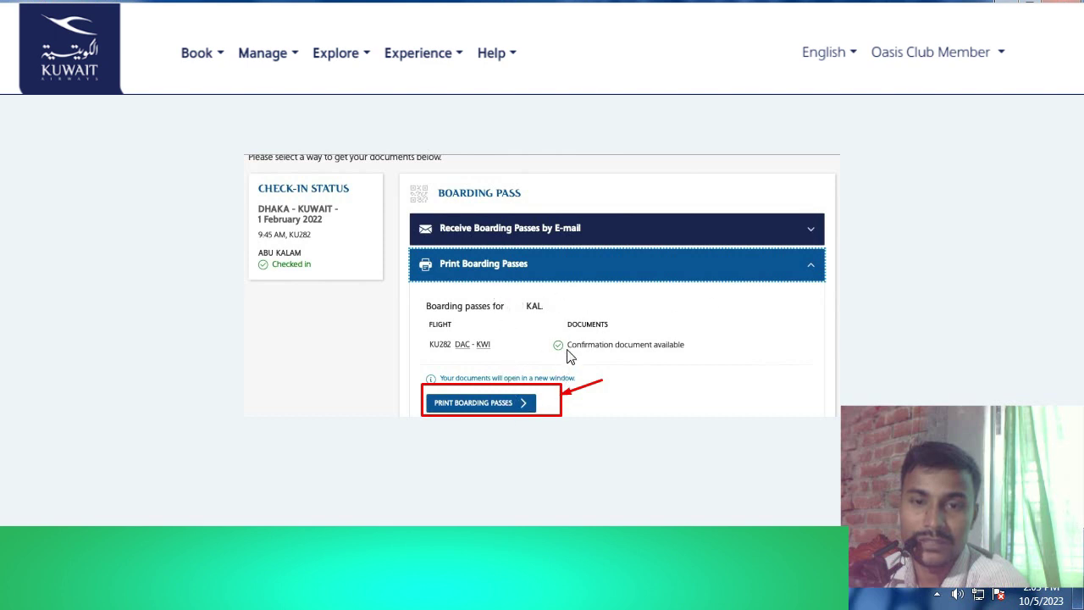
pyautogui.click(498, 406)
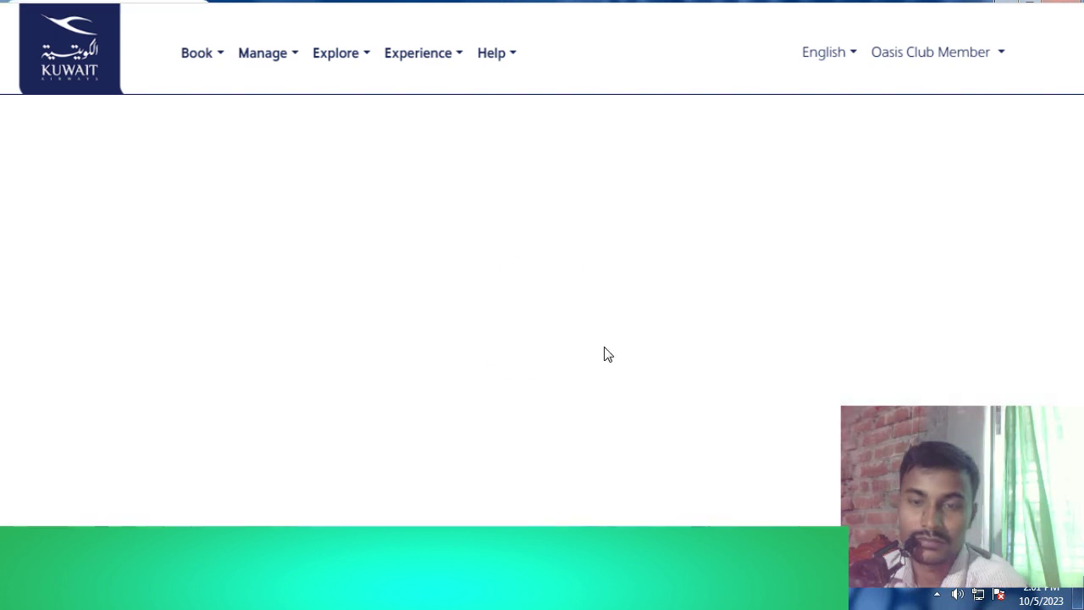